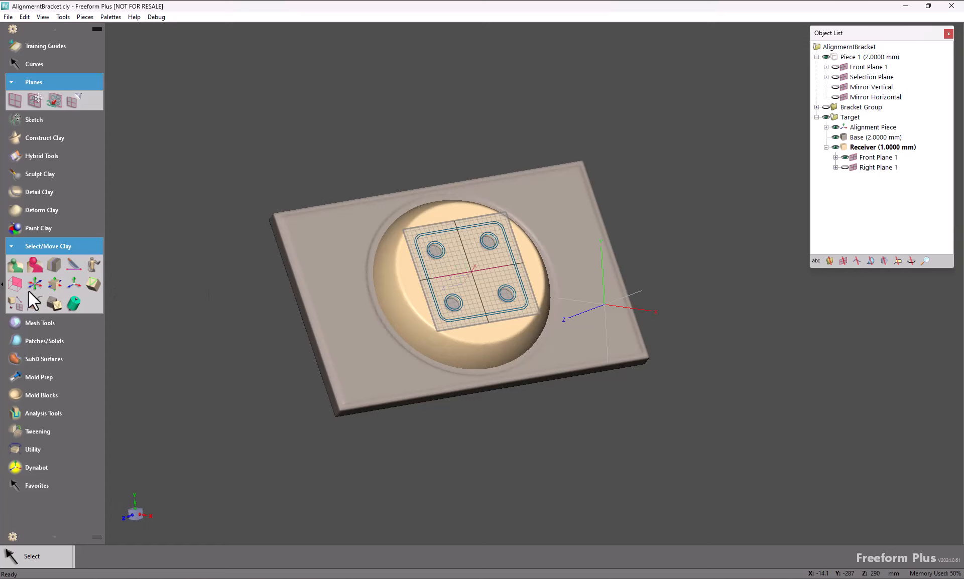
# Try to align the Receiver's Front Plane 1 to the global XY plane with Align Piece, and clear the constraint pair
pyautogui.click(15, 302)
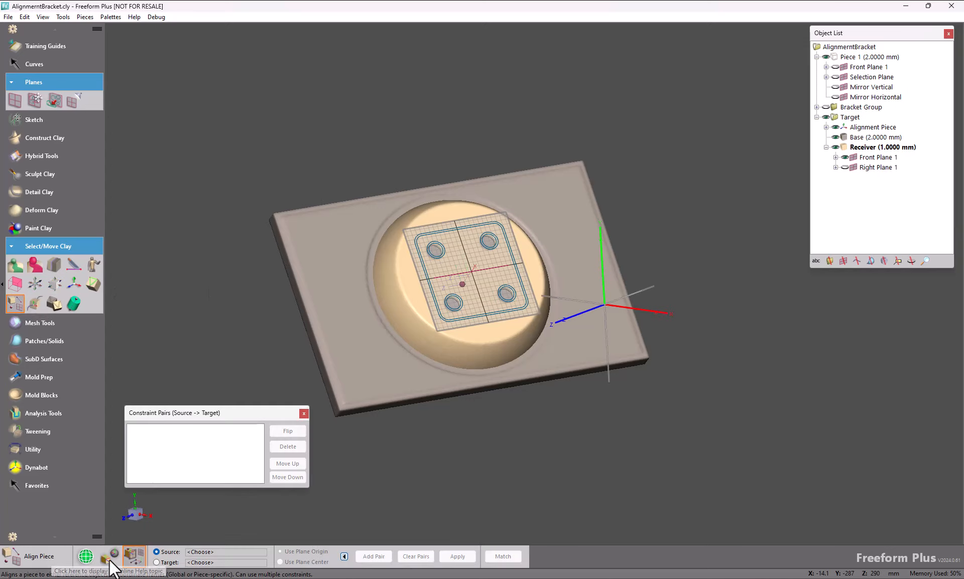
pyautogui.click(85, 561)
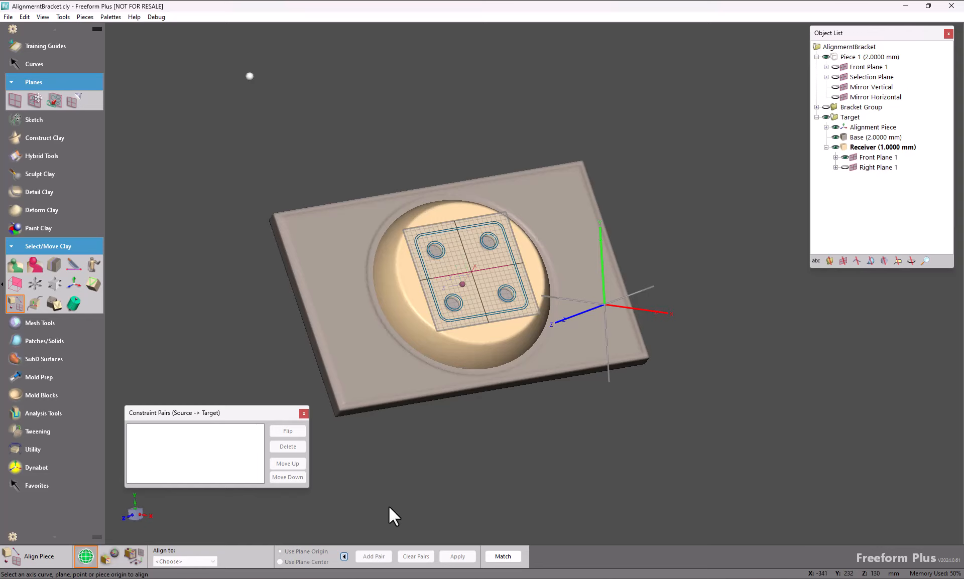
pyautogui.click(464, 259)
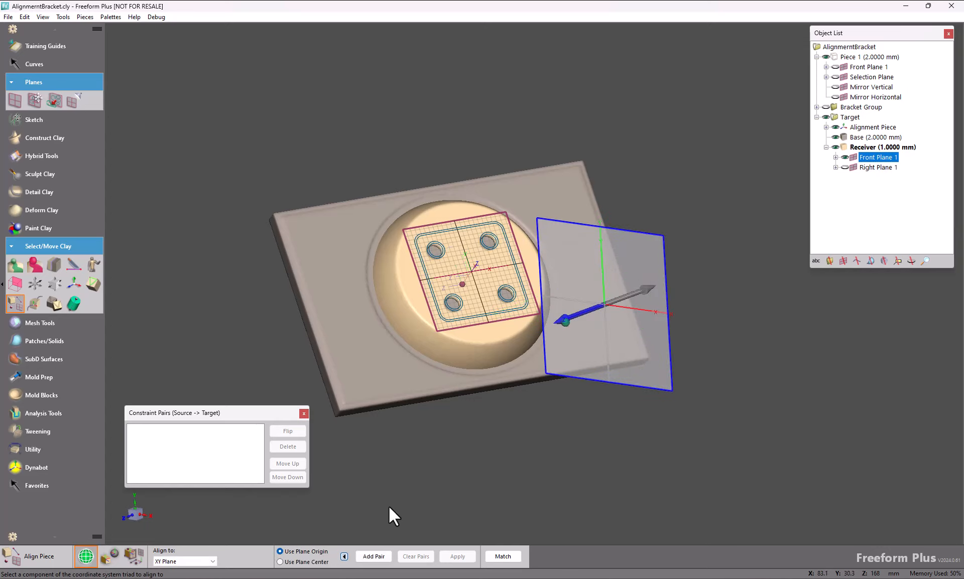
pyautogui.click(565, 319)
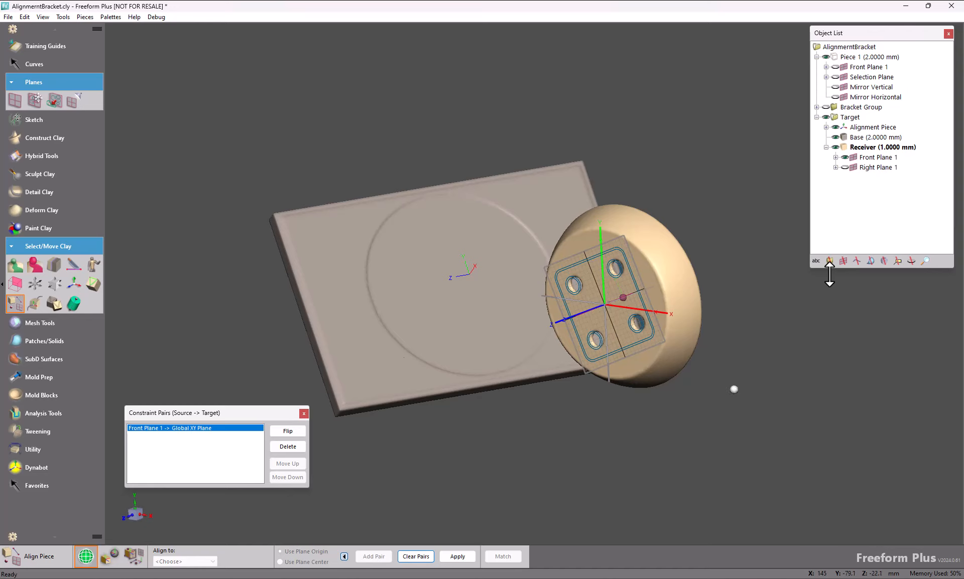
pyautogui.click(416, 556)
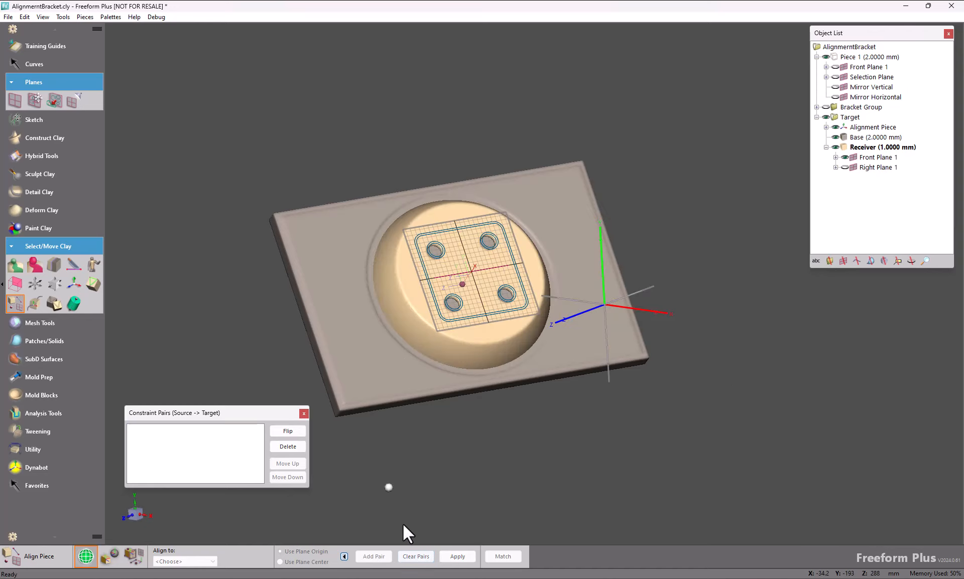
# Set Align Piece to align to another piece, and show the Bracket Group with its contents expanded
pyautogui.click(112, 556)
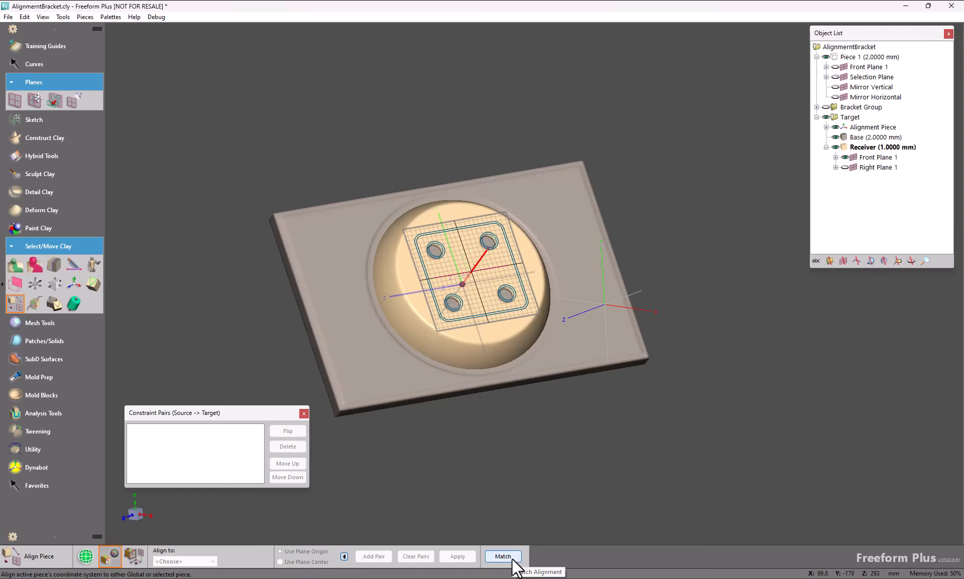
pyautogui.click(816, 107)
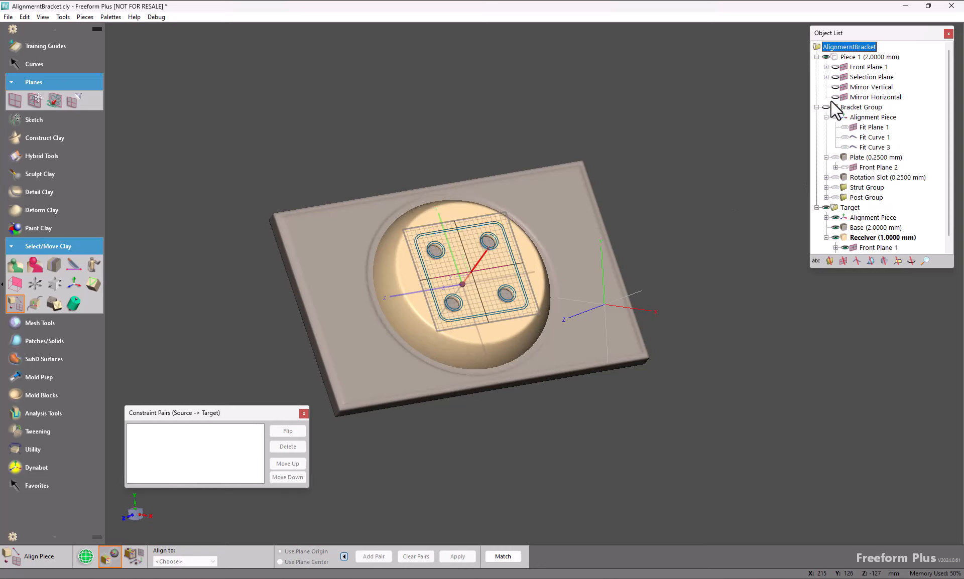
pyautogui.click(826, 107)
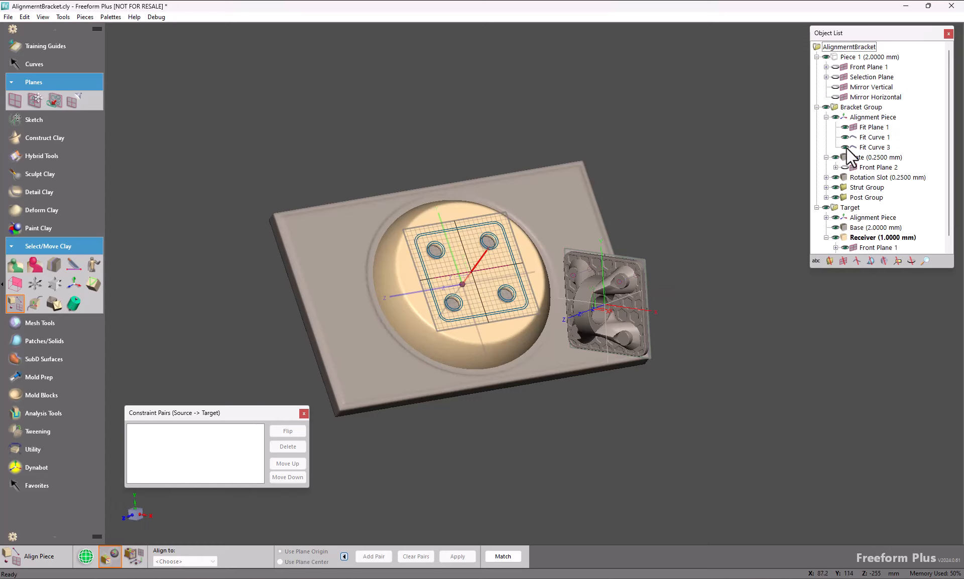
# Try to match the Receiver's alignment to the Plate piece, and undo the match
pyautogui.click(859, 159)
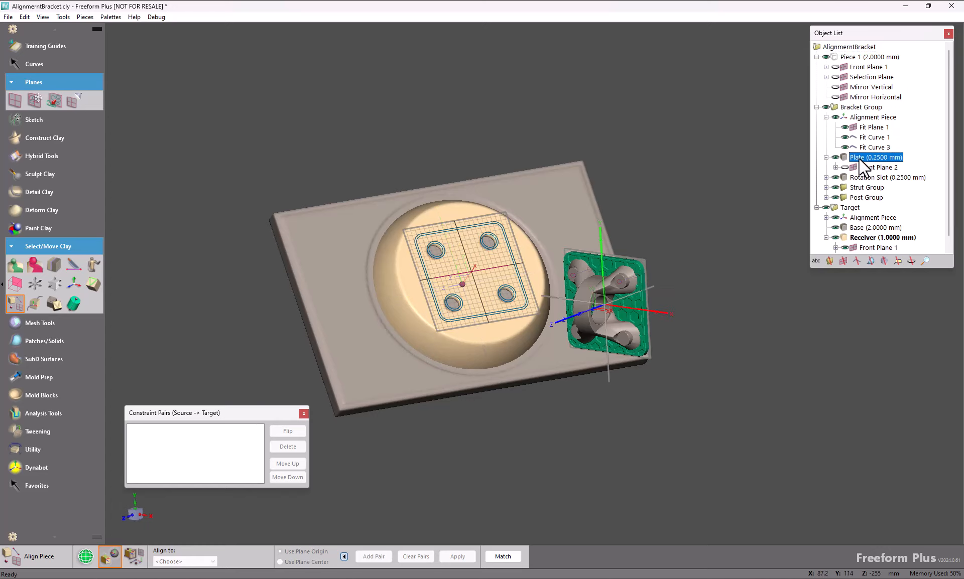
pyautogui.click(503, 557)
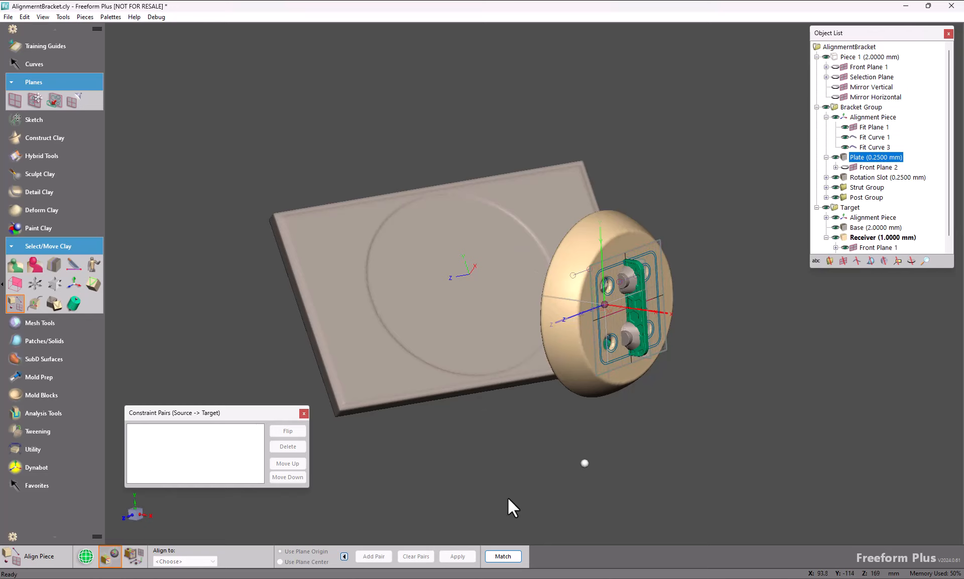
pyautogui.hotkey('ctrl', 'z')
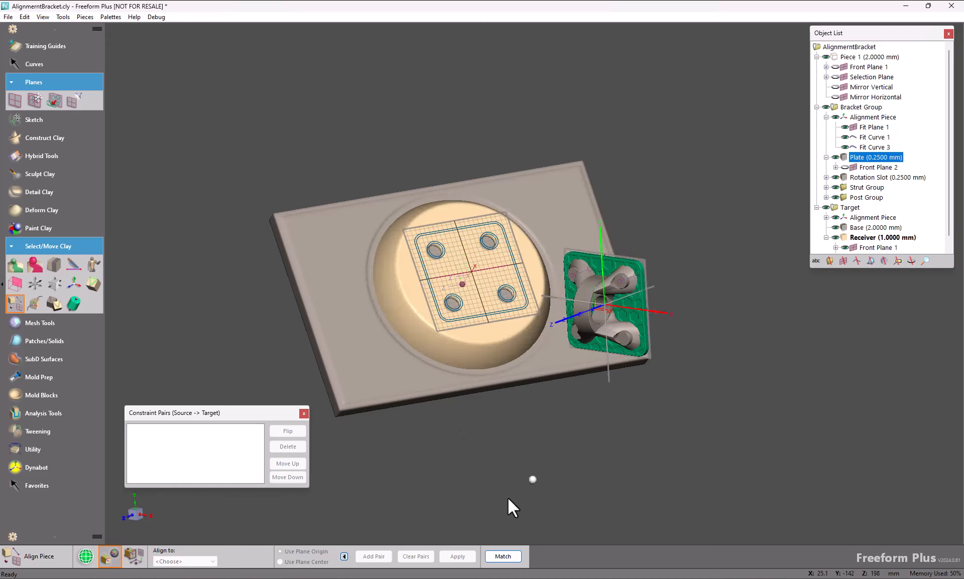
pyautogui.click(911, 158)
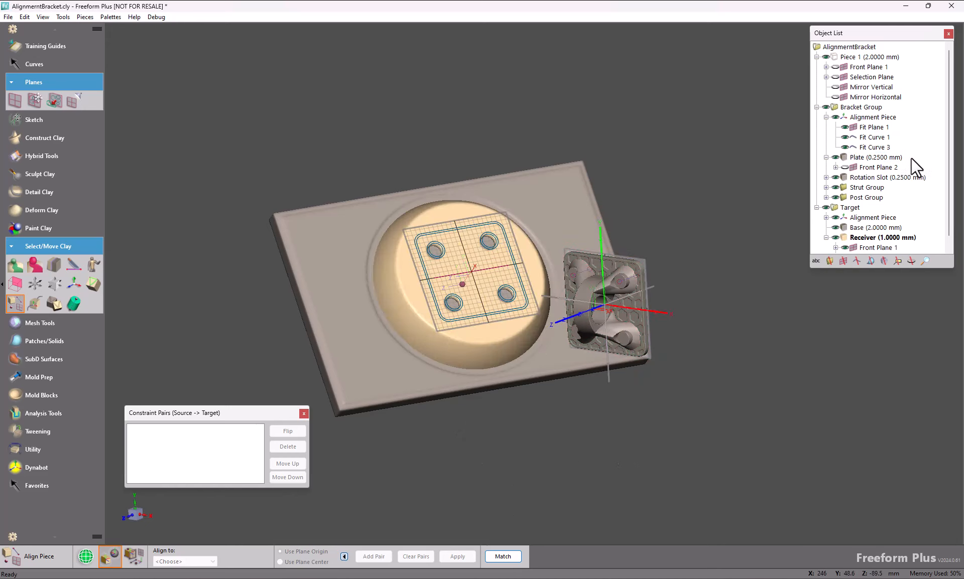
# Switch to aligning by reference objects, and make the Bracket Group's Alignment Piece active with the whole Bracket Group selected
pyautogui.click(129, 562)
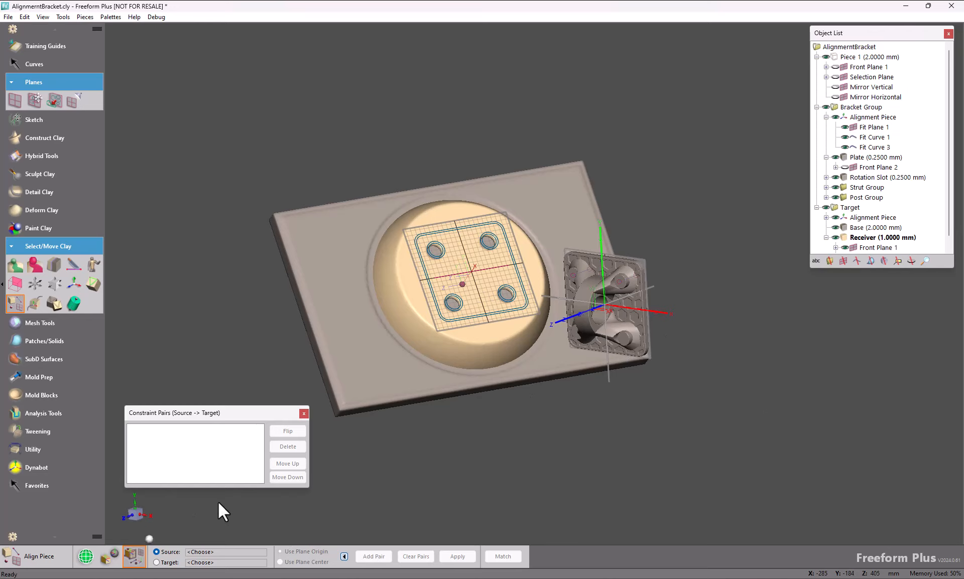
pyautogui.rightClick(844, 117)
pyautogui.click(865, 123)
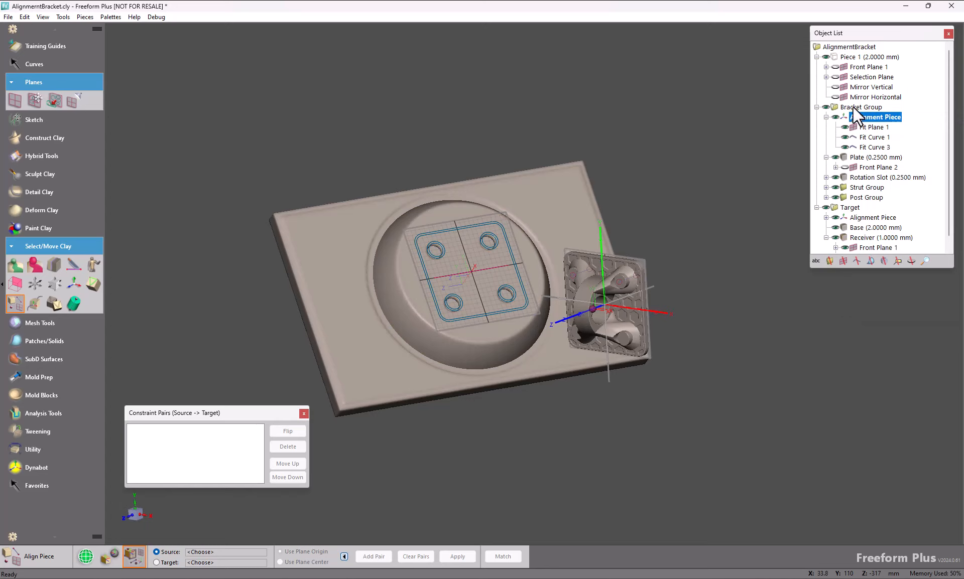
pyautogui.click(853, 107)
pyautogui.click(825, 158)
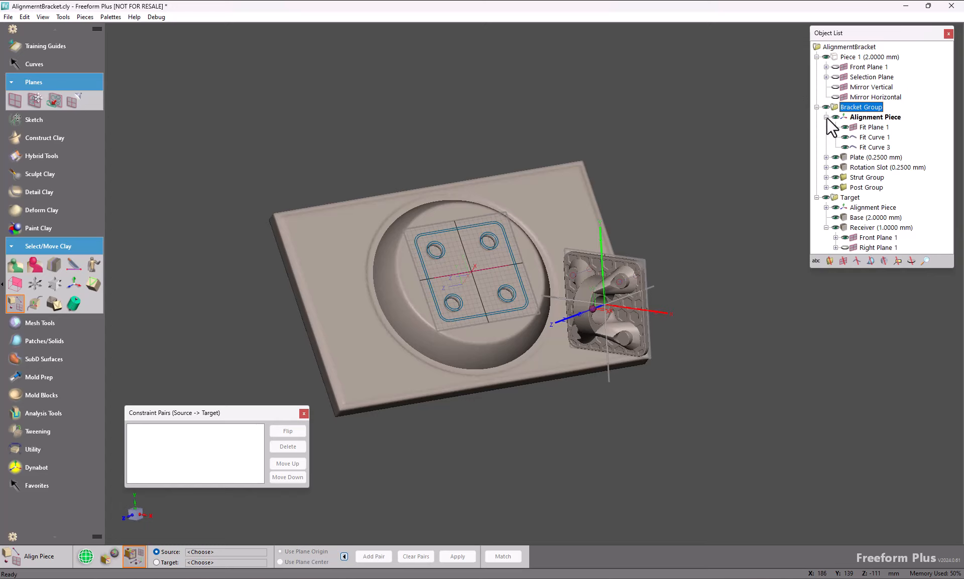
pyautogui.click(826, 117)
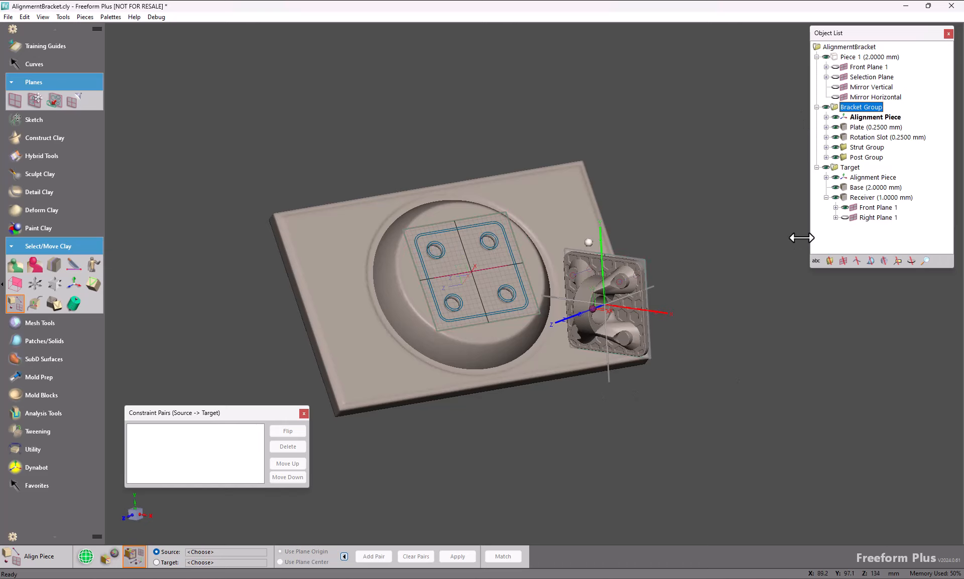
# Show Fit Plane, Fit Curve and Fit Curve 2 of the Target's Alignment Piece, and hide the Receiver's Front Plane 1
pyautogui.click(826, 177)
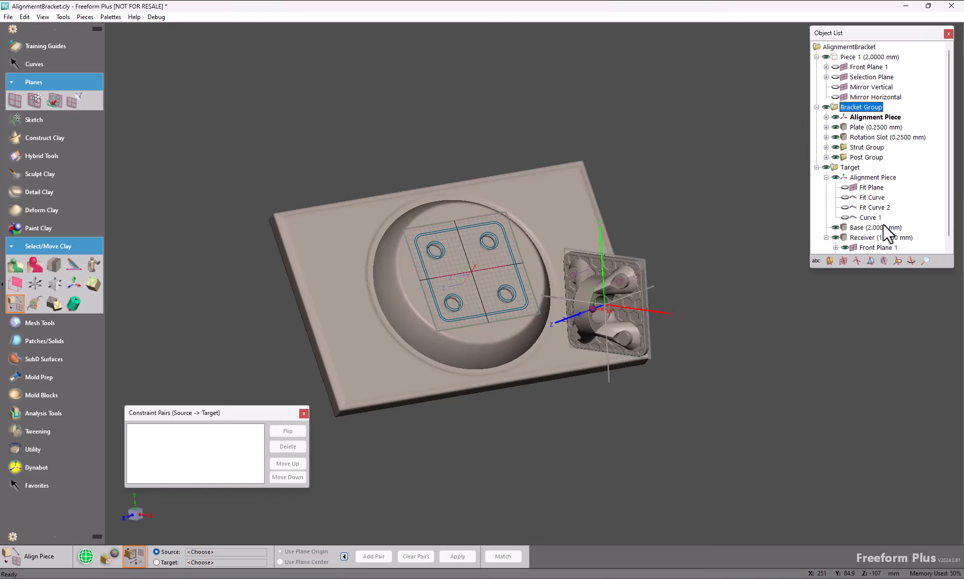
pyautogui.moveTo(898, 212); pyautogui.dragTo(853, 189)
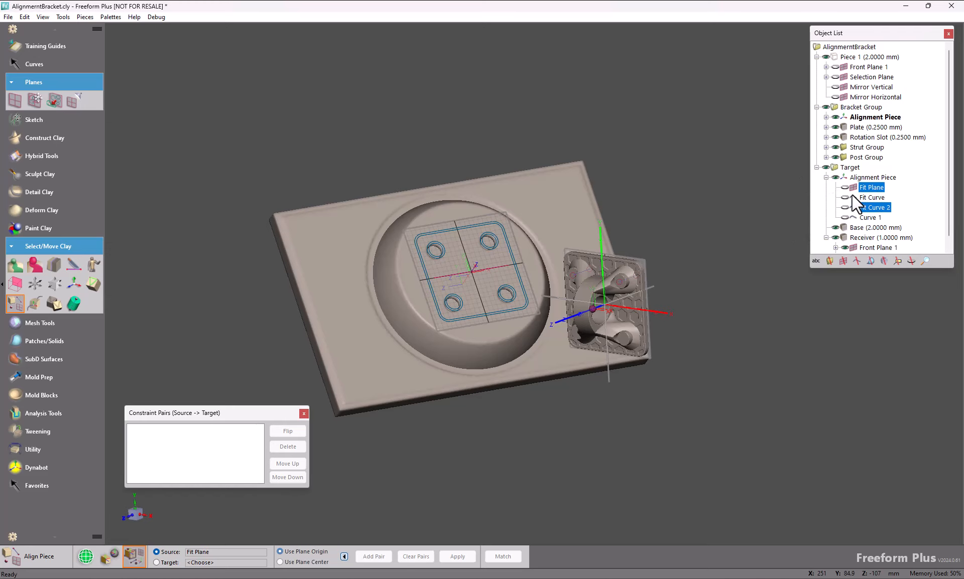
pyautogui.click(845, 187)
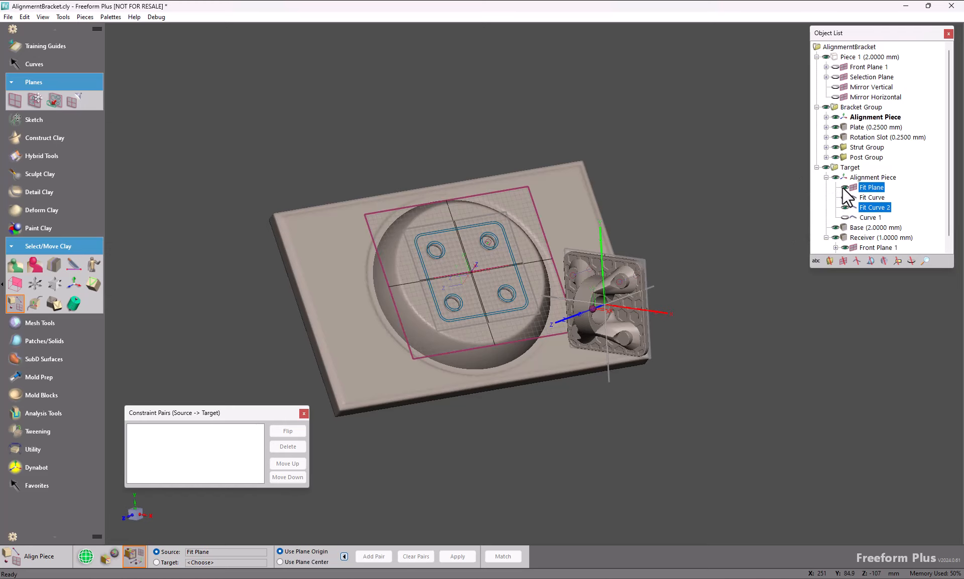
pyautogui.click(894, 199)
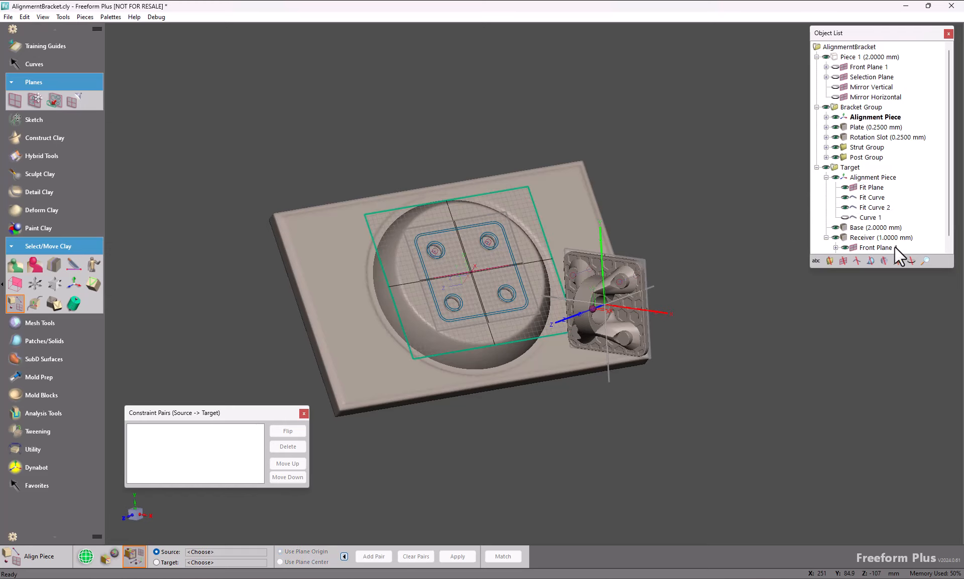
pyautogui.click(826, 238)
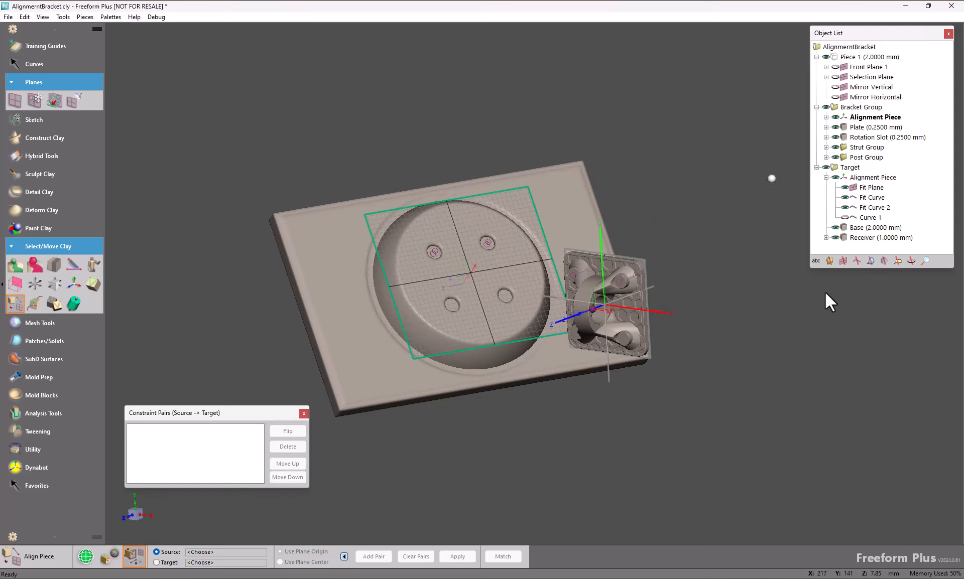
# Select the Bracket Group and add a constraint pair from its Fit Plane 1 to the Target's Fit Plane
pyautogui.click(862, 117)
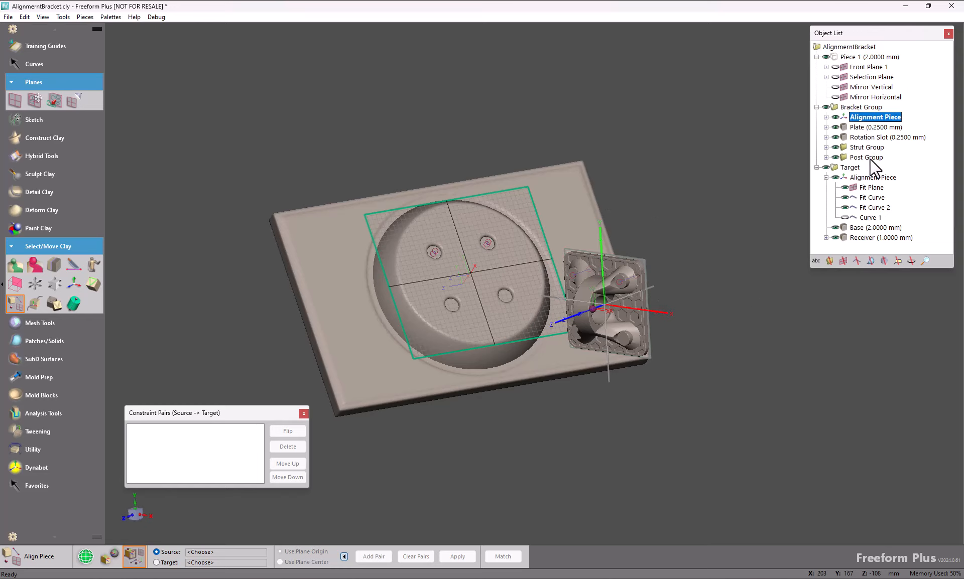
pyautogui.click(852, 107)
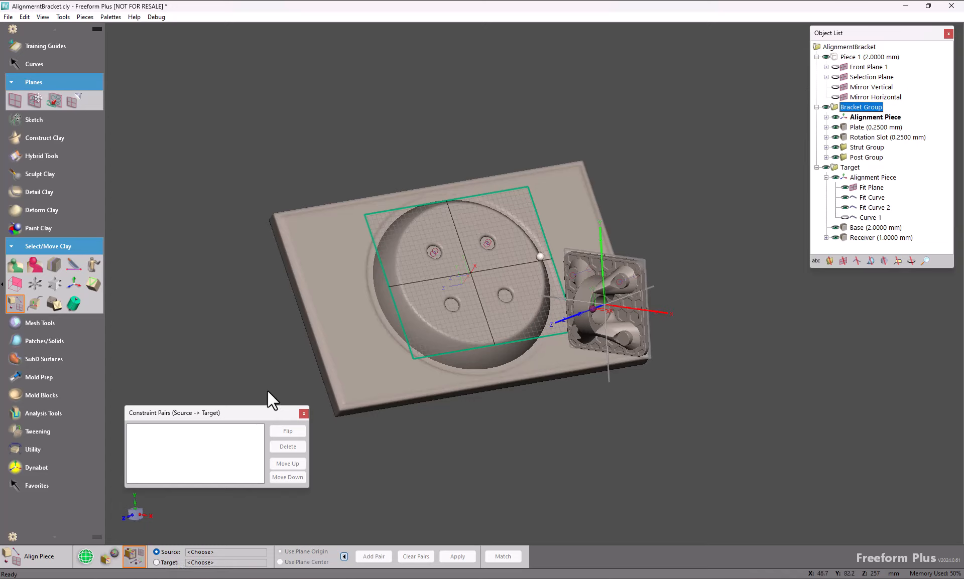
pyautogui.click(598, 253)
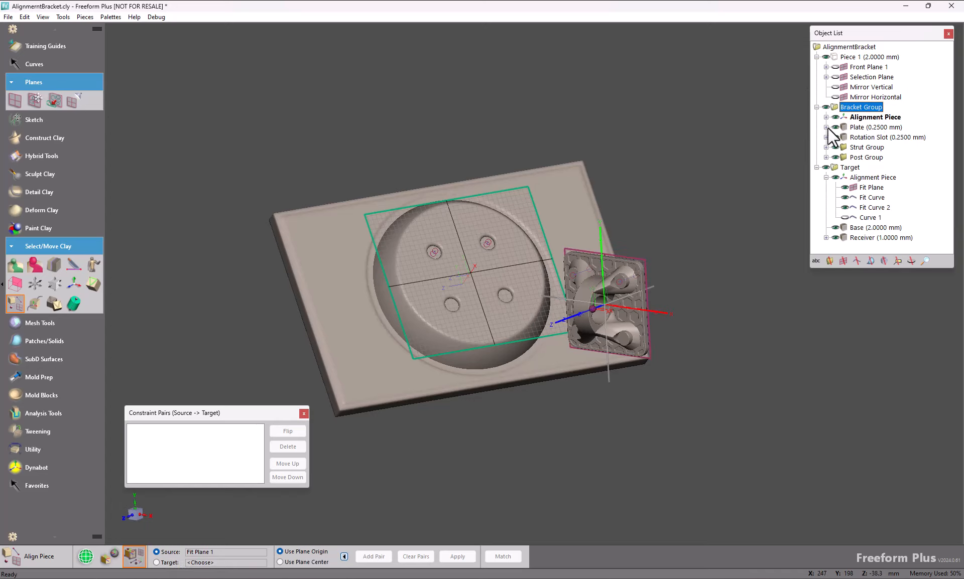
pyautogui.click(190, 563)
pyautogui.click(399, 235)
pyautogui.click(372, 556)
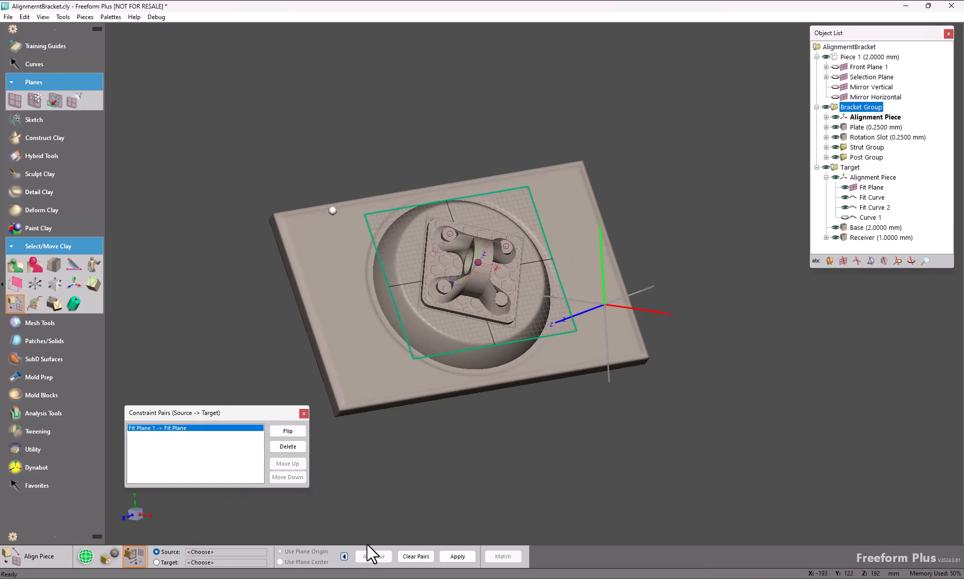
# Add a second constraint pair from the bracket's Fit Curve 1 to the Target's Fit Curve
pyautogui.press('space')
pyautogui.press('space')
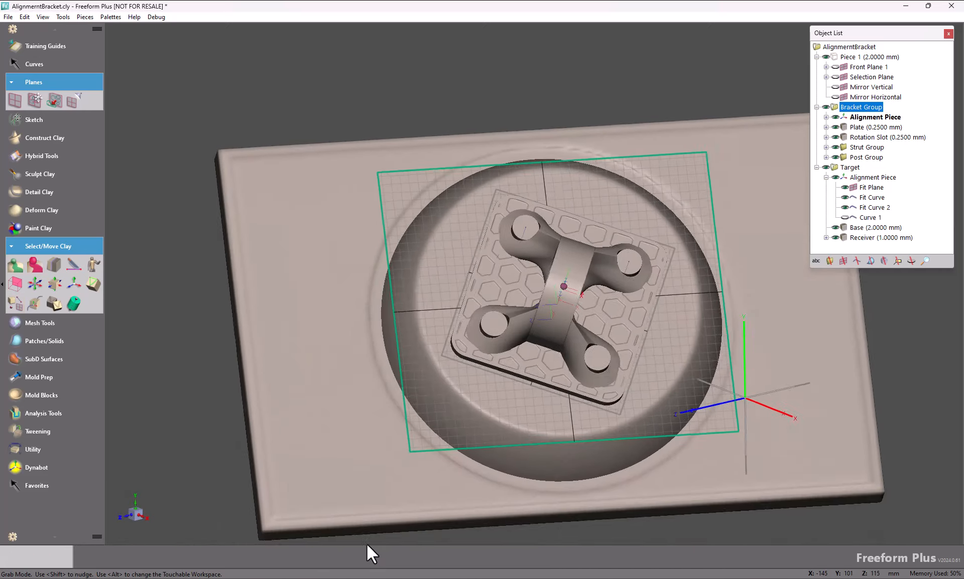
pyautogui.press('space')
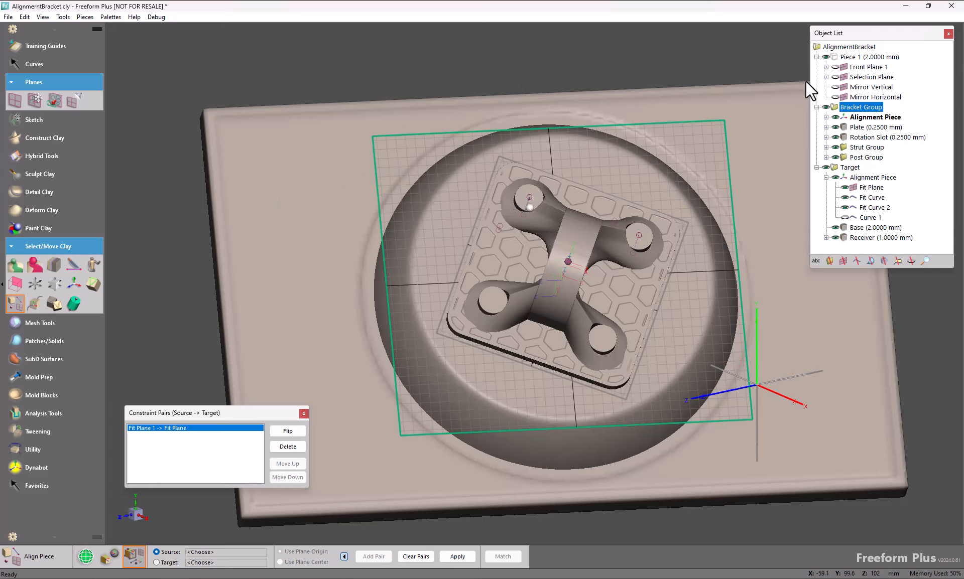
pyautogui.click(528, 208)
pyautogui.click(203, 562)
pyautogui.click(499, 228)
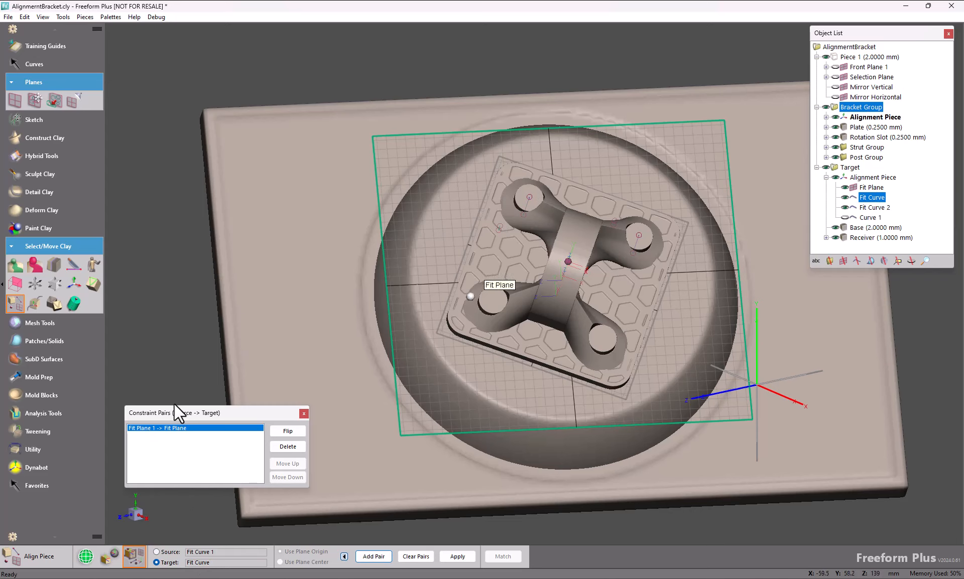
pyautogui.click(374, 557)
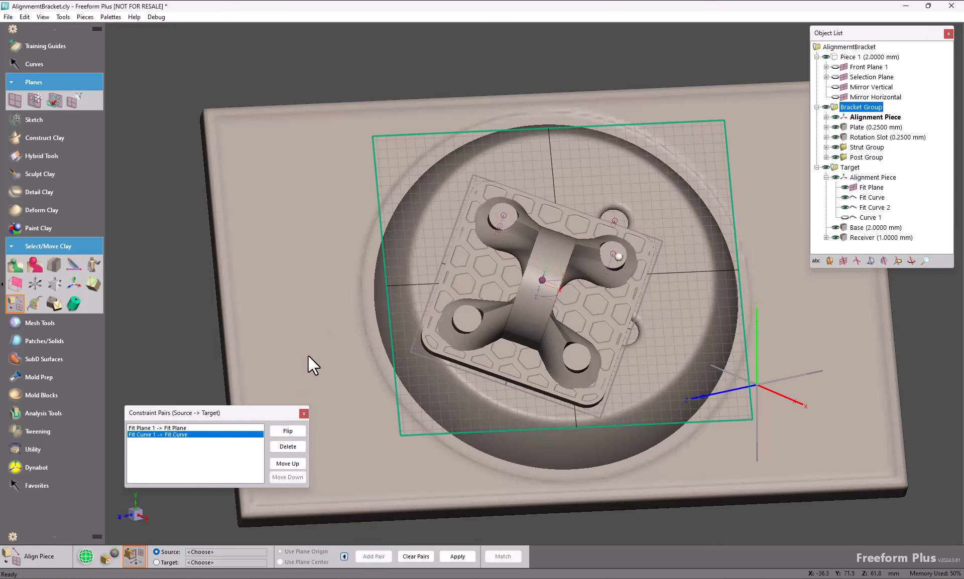
# Add a third constraint pair from the bracket's Fit Curve 3 to the Target's Fit Curve 2
pyautogui.click(614, 262)
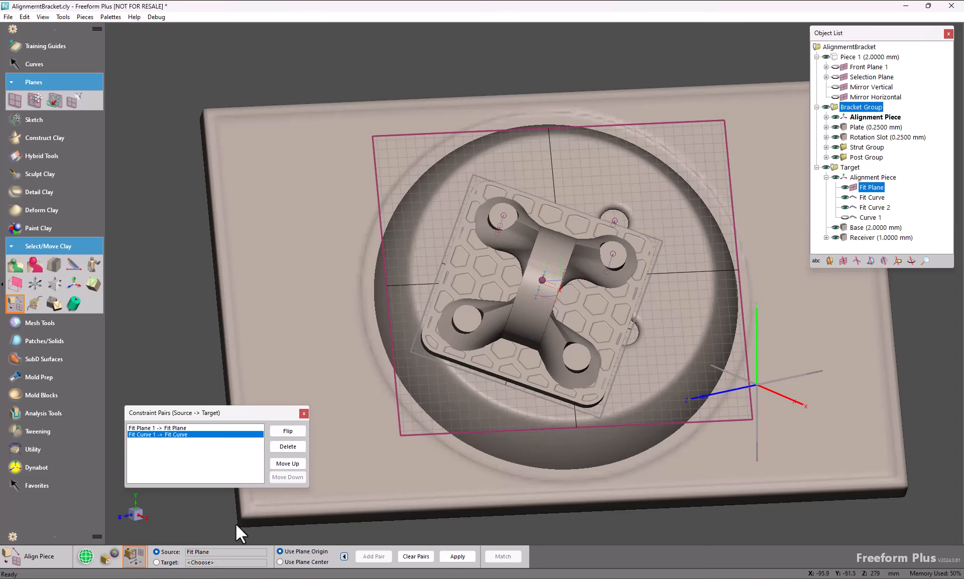
pyautogui.click(607, 262)
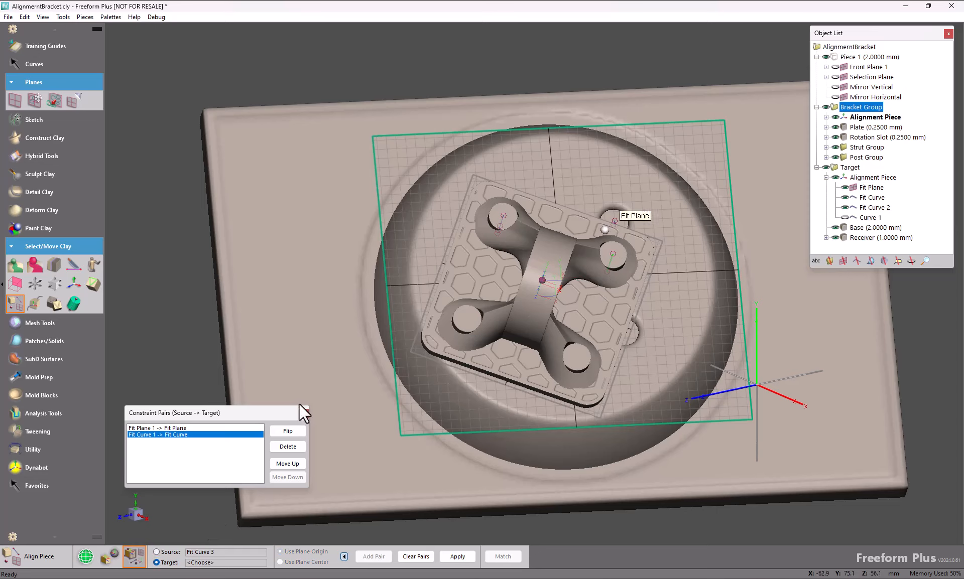
pyautogui.click(614, 224)
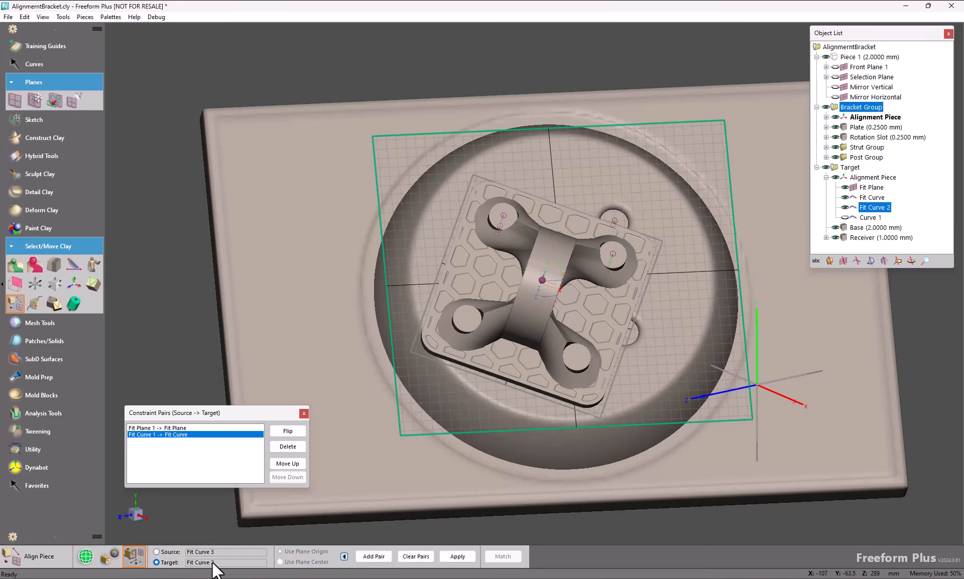
pyautogui.click(372, 556)
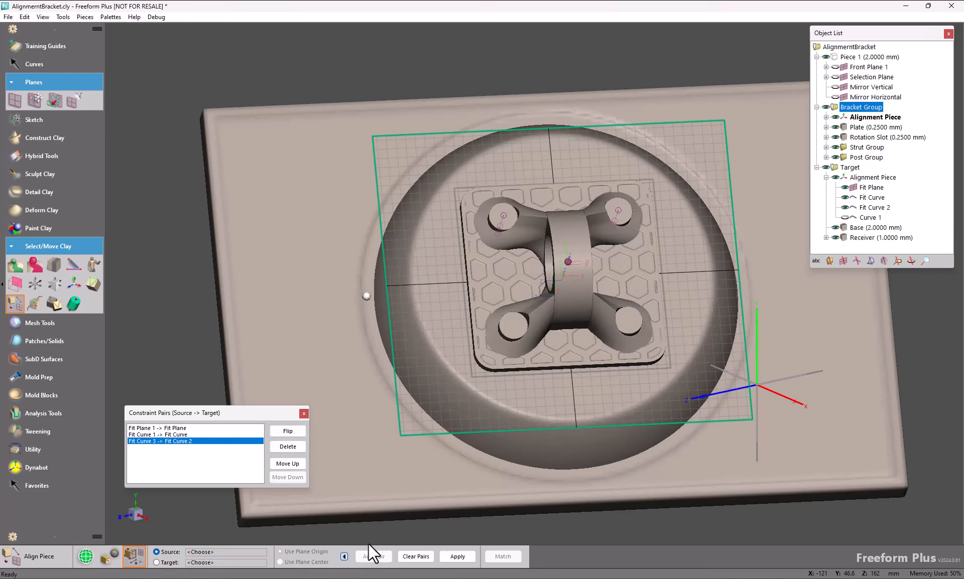
pyautogui.moveTo(402, 267); pyautogui.dragTo(321, 231, button='middle')
pyautogui.moveTo(568, 240); pyautogui.dragTo(581, 228, button='middle')
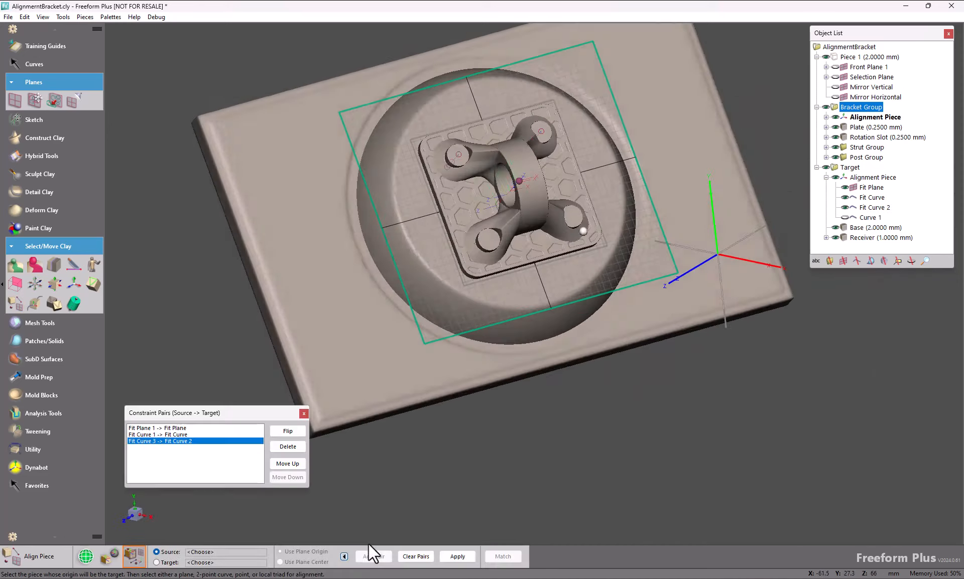